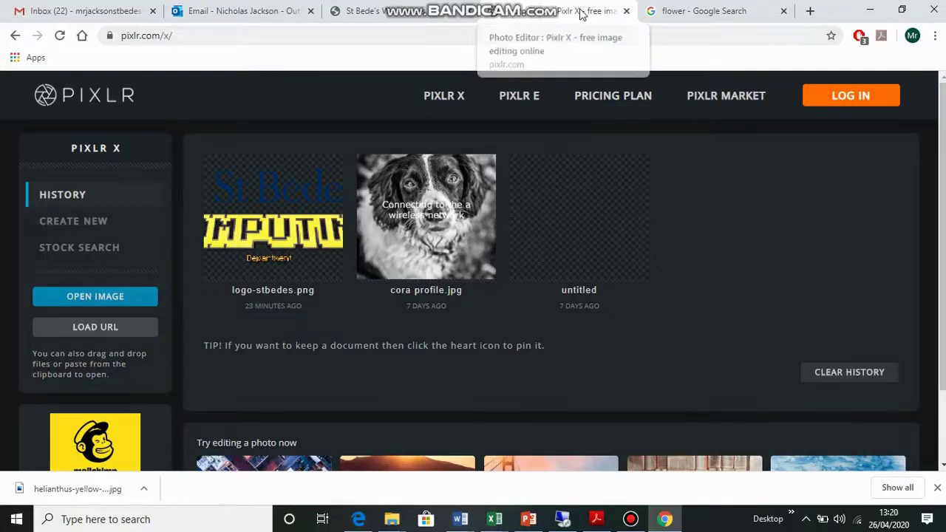
# Step: Save the large sunflower photo from Google Images to Downloads as a second helianthus JPG
pyautogui.click(687, 13)
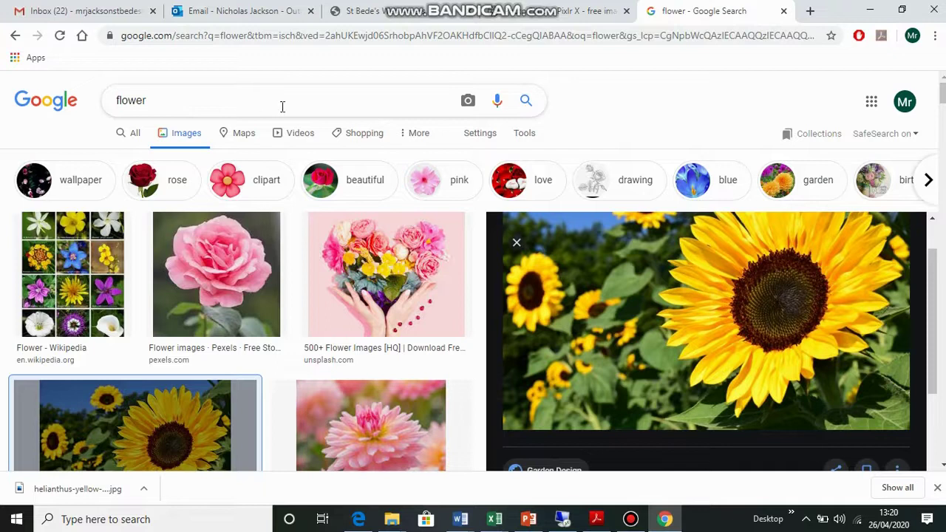
pyautogui.scroll(-1, 285, 303)
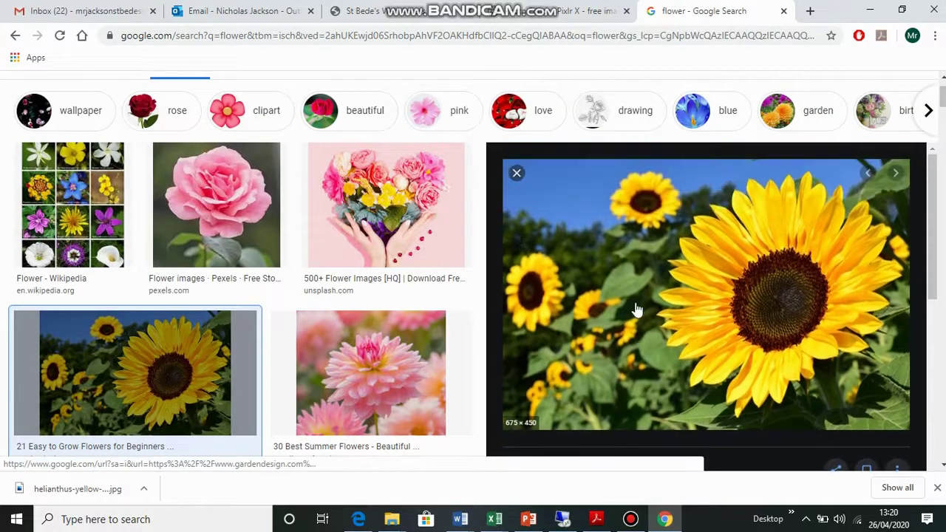
pyautogui.rightClick(681, 277)
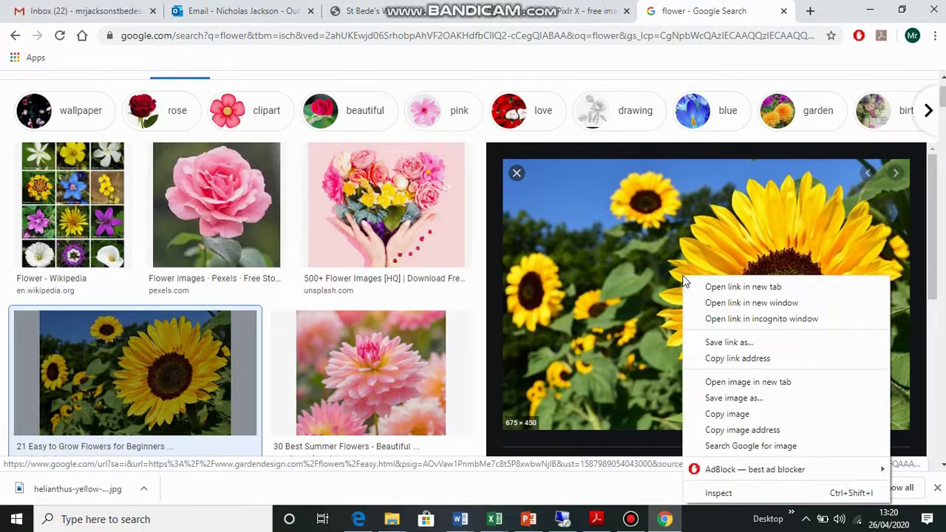
pyautogui.click(716, 399)
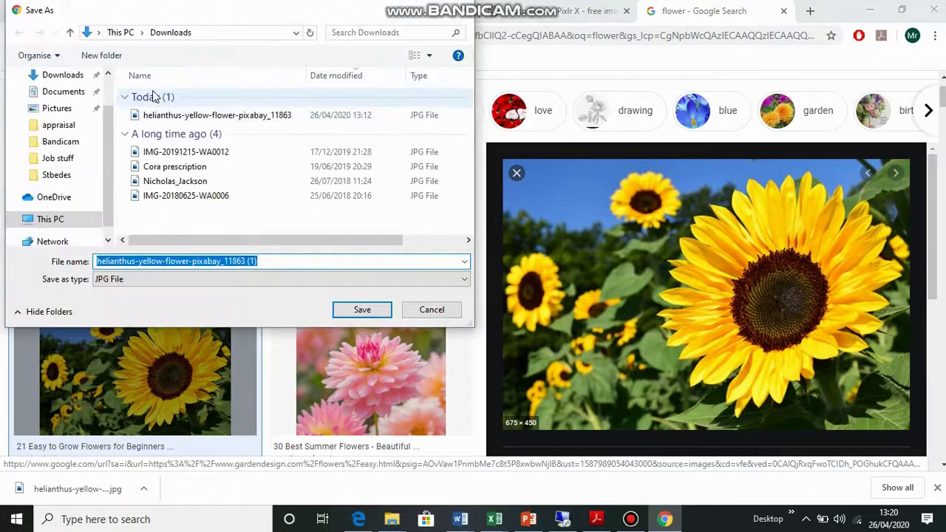
pyautogui.click(354, 311)
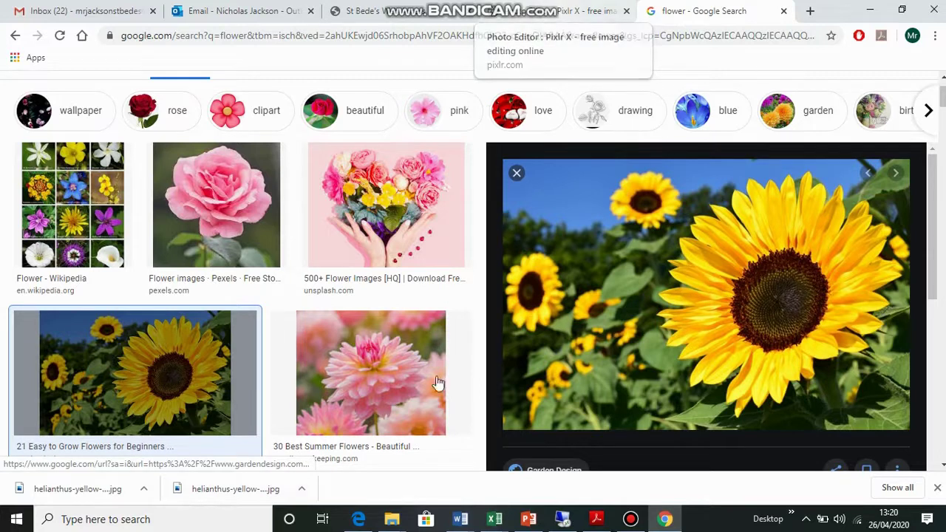
# Step: Drag the downloaded helianthus-yellow-flower JPG from the Downloads folder into the Pixlr X editor
pyautogui.click(566, 15)
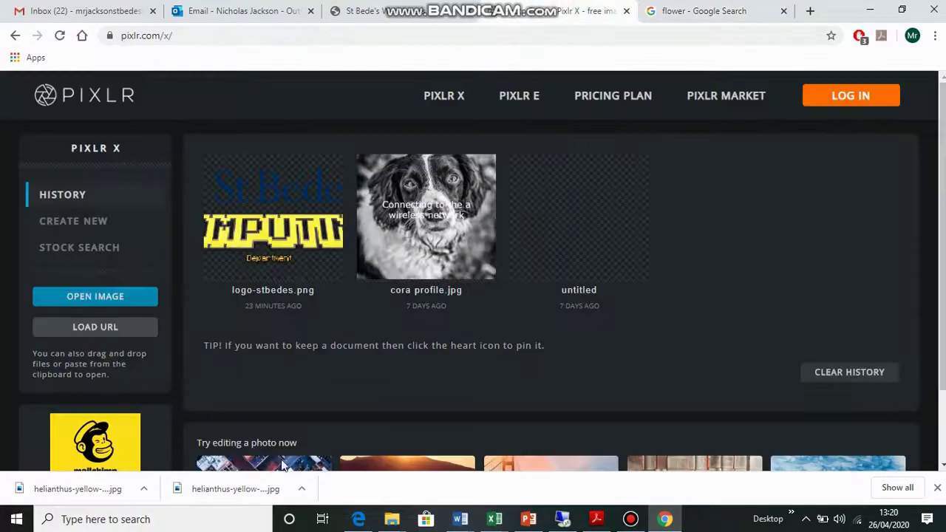
pyautogui.moveTo(392, 519)
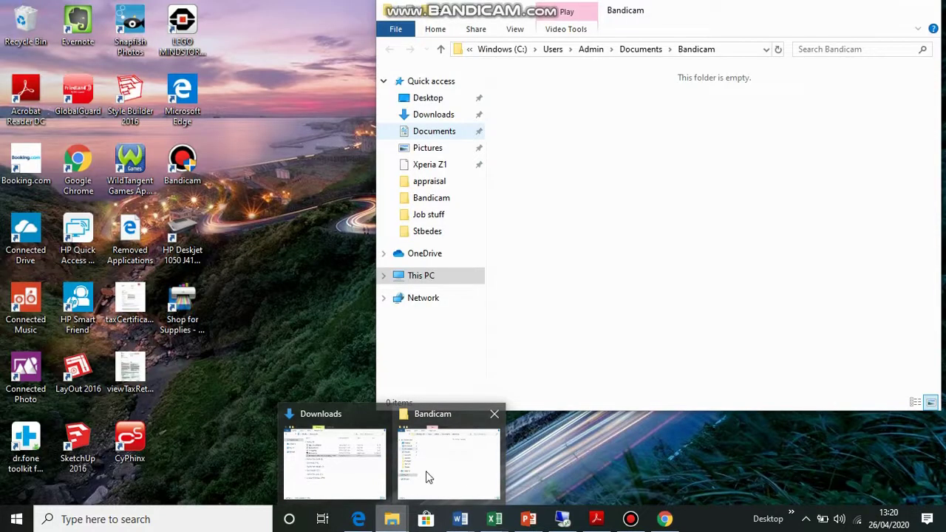
pyautogui.click(364, 479)
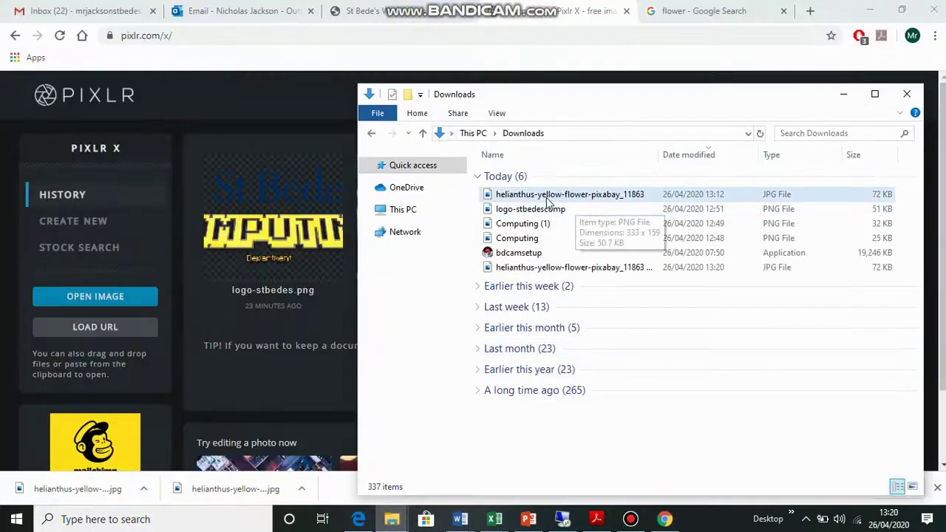
pyautogui.click(545, 196)
pyautogui.moveTo(543, 199); pyautogui.dragTo(272, 298)
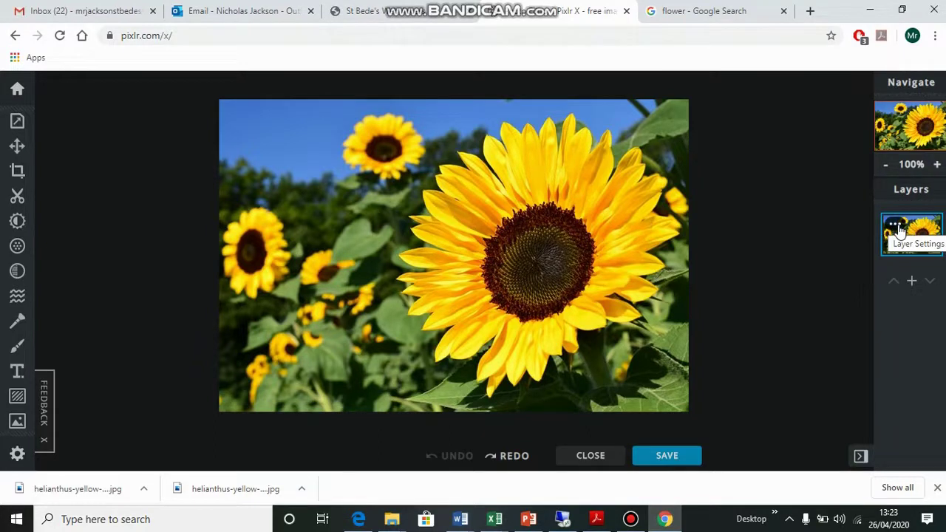
# Step: Duplicate the sunflower layer and hide the top copy
pyautogui.click(898, 231)
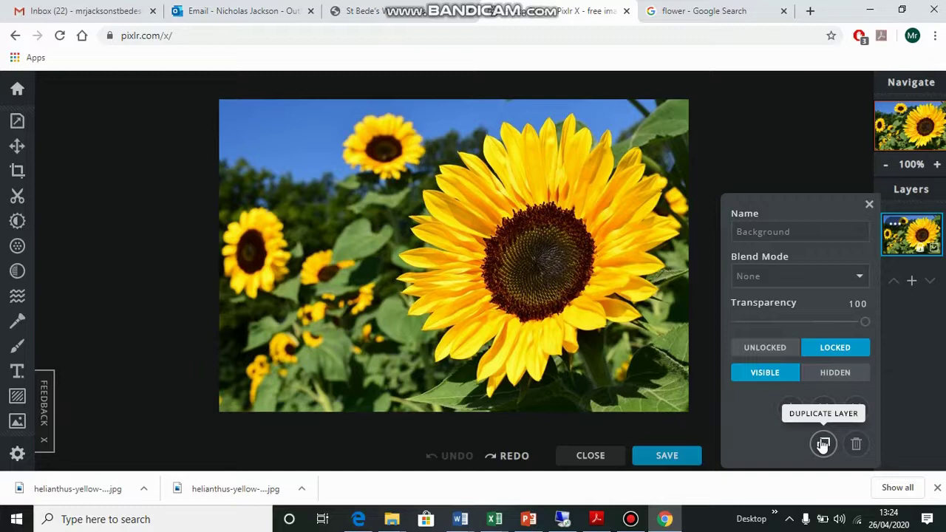
pyautogui.click(823, 444)
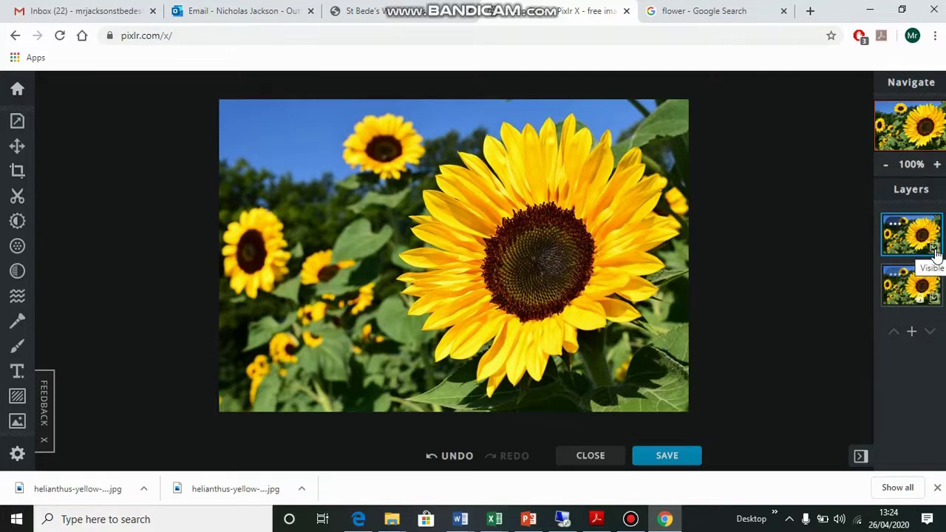
pyautogui.click(935, 249)
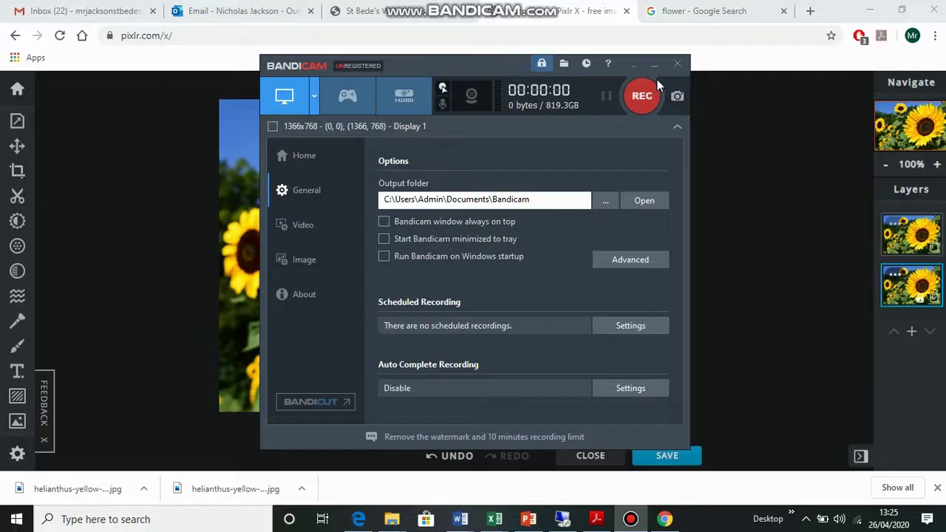
# Step: Start a Bandicam recording and minimise the recorder window
pyautogui.click(654, 90)
pyautogui.click(652, 66)
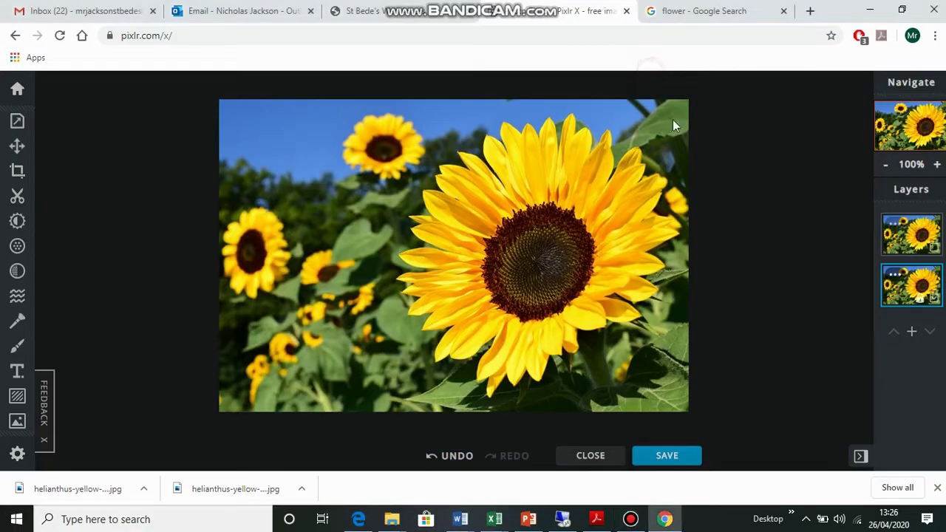
# Step: Desaturate the bottom sunflower layer to black and white with Saturation -100 in Adjust
pyautogui.click(17, 222)
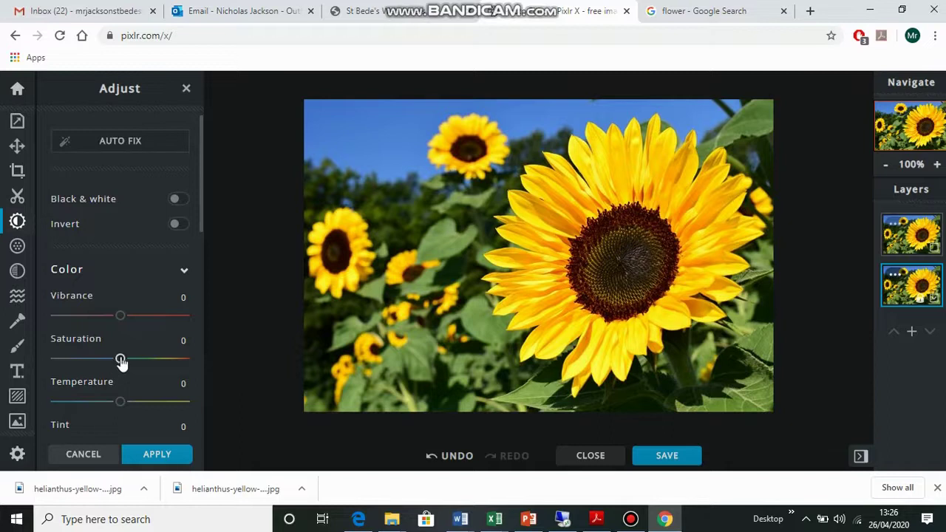
pyautogui.moveTo(120, 360); pyautogui.dragTo(51, 367)
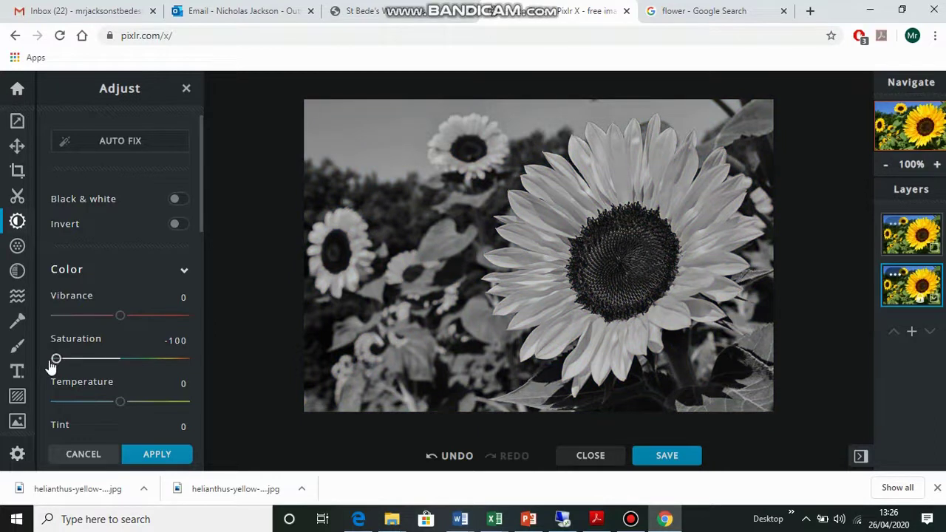
pyautogui.click(158, 455)
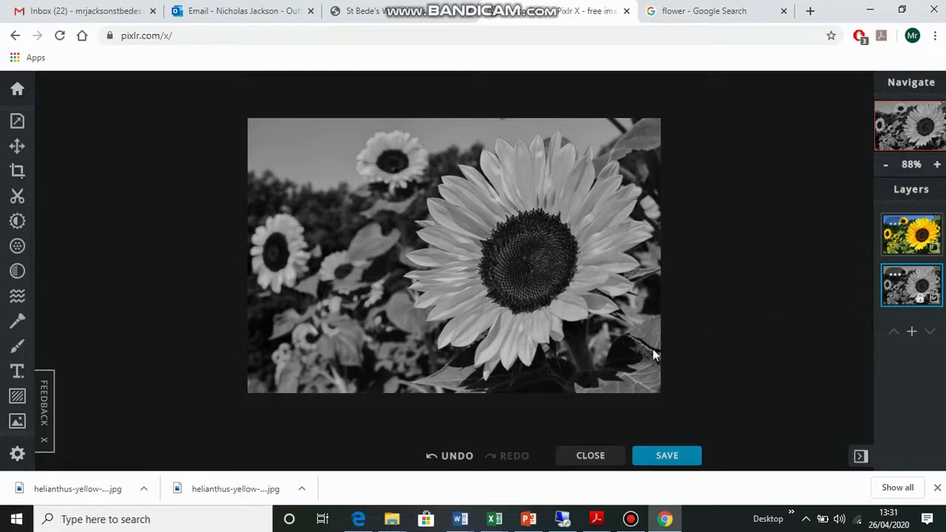
# Step: Select the top colour sunflower layer and make it visible again
pyautogui.click(924, 241)
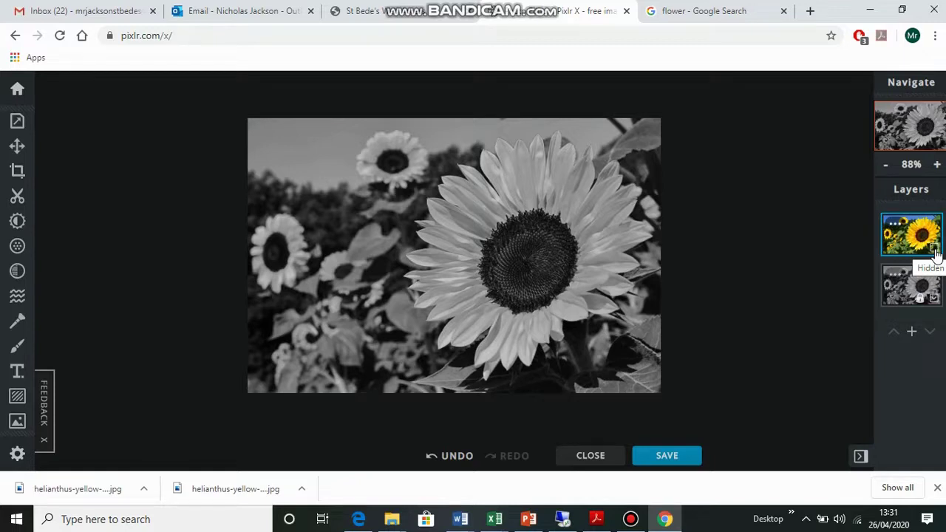
pyautogui.click(935, 250)
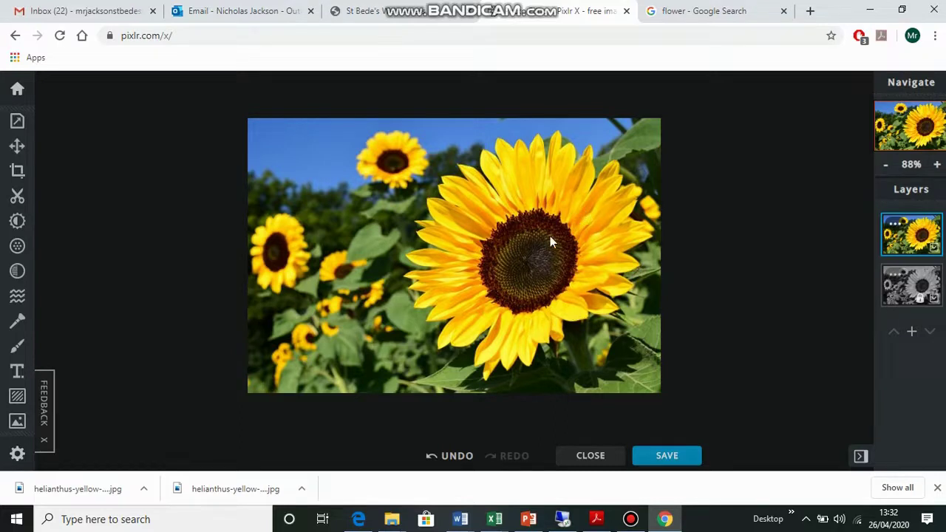
# Step: Paint over the large central sunflower with a 197px Cutout brush in Keep mode
pyautogui.click(18, 197)
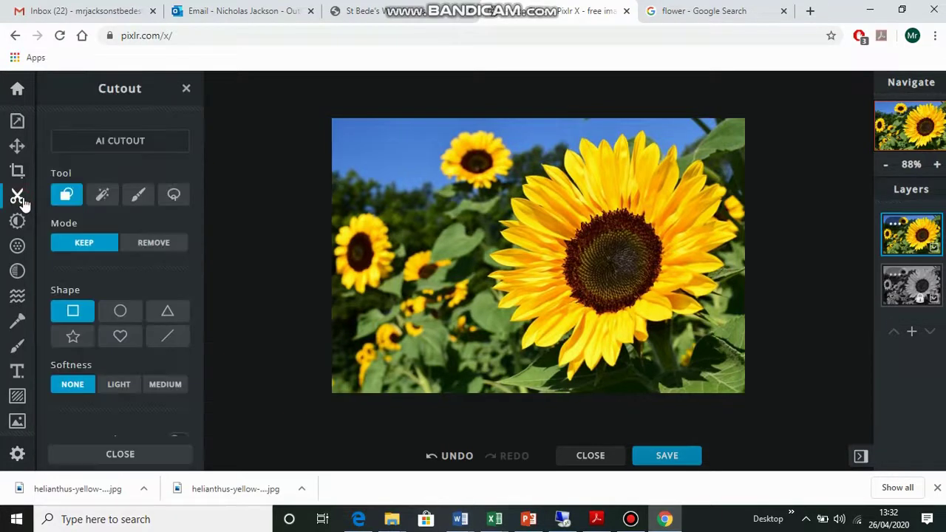
pyautogui.click(138, 200)
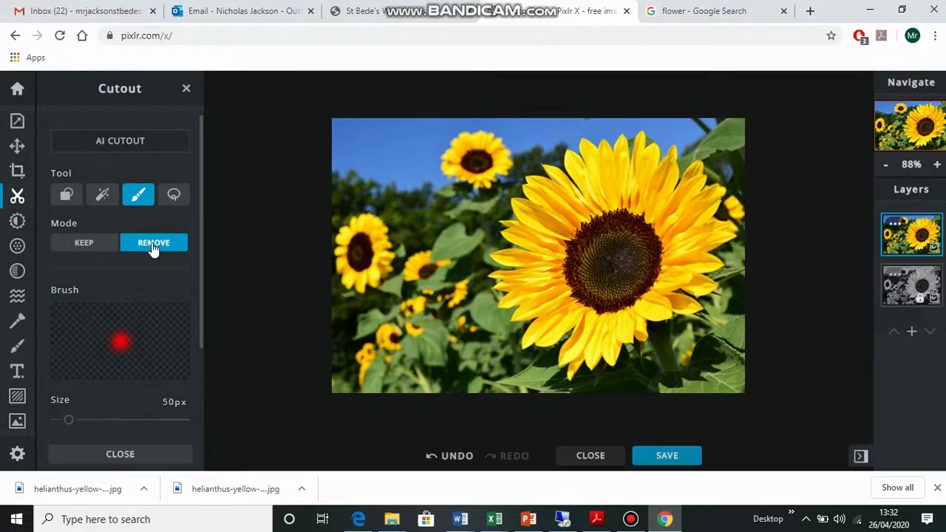
pyautogui.click(85, 244)
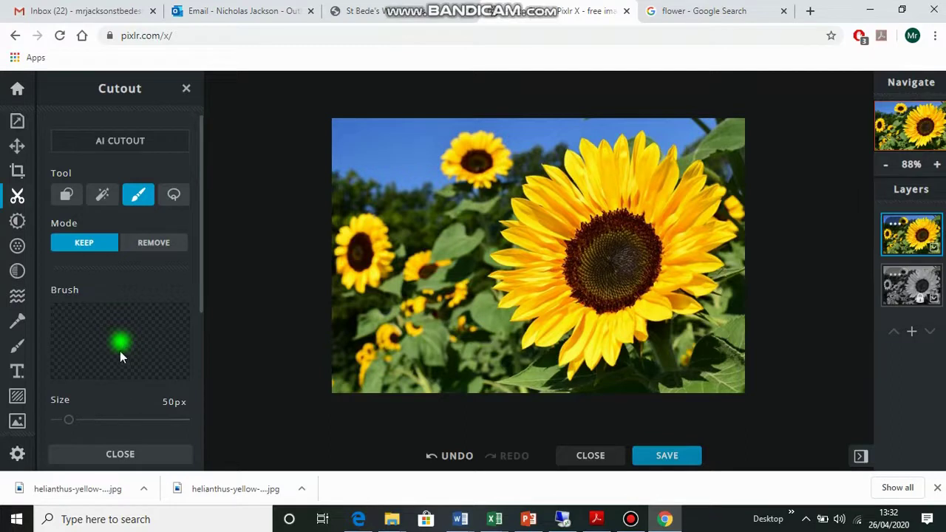
pyautogui.click(148, 252)
pyautogui.click(98, 248)
pyautogui.moveTo(82, 419); pyautogui.dragTo(106, 419)
pyautogui.moveTo(612, 247)
pyautogui.mouseDown()
pyautogui.moveTo(584, 266)
pyautogui.moveTo(606, 280)
pyautogui.moveTo(636, 265)
pyautogui.moveTo(646, 229)
pyautogui.moveTo(630, 186)
pyautogui.moveTo(614, 185)
pyautogui.moveTo(585, 214)
pyautogui.moveTo(563, 220)
pyautogui.moveTo(555, 210)
pyautogui.moveTo(555, 234)
pyautogui.moveTo(536, 252)
pyautogui.moveTo(561, 313)
pyautogui.moveTo(592, 303)
pyautogui.moveTo(594, 320)
pyautogui.moveTo(666, 297)
pyautogui.moveTo(689, 245)
pyautogui.moveTo(685, 204)
pyautogui.moveTo(658, 210)
pyautogui.moveTo(600, 178)
pyautogui.moveTo(600, 188)
pyautogui.moveTo(550, 200)
pyautogui.moveTo(553, 222)
pyautogui.moveTo(529, 245)
pyautogui.moveTo(536, 292)
pyautogui.moveTo(588, 314)
pyautogui.moveTo(597, 345)
pyautogui.moveTo(621, 303)
pyautogui.moveTo(664, 286)
pyautogui.moveTo(695, 244)
pyautogui.moveTo(700, 234)
pyautogui.moveTo(688, 214)
pyautogui.mouseUp()
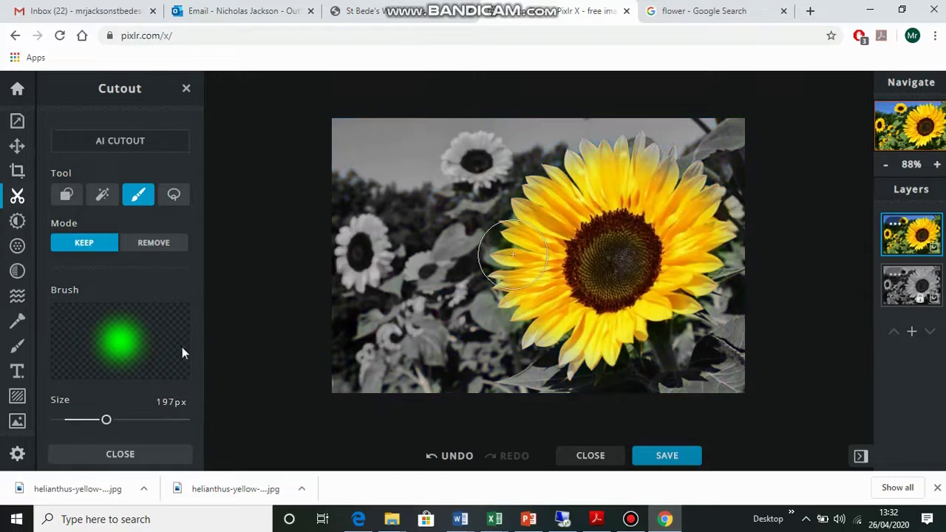
# Step: Shrink the Keep brush to 59px, touch up the upper-right petals, and toggle the background to check
pyautogui.moveTo(104, 422); pyautogui.dragTo(71, 420)
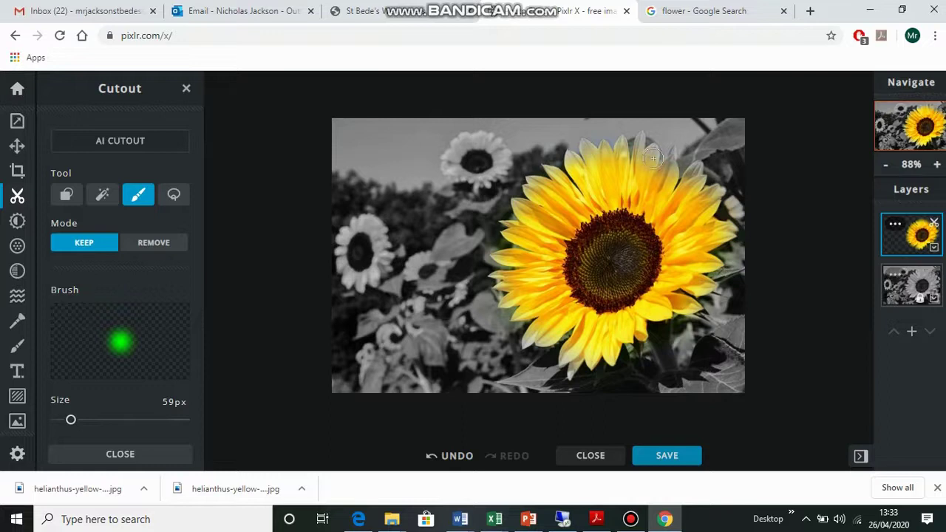
pyautogui.moveTo(654, 146); pyautogui.dragTo(655, 157)
pyautogui.click(639, 135)
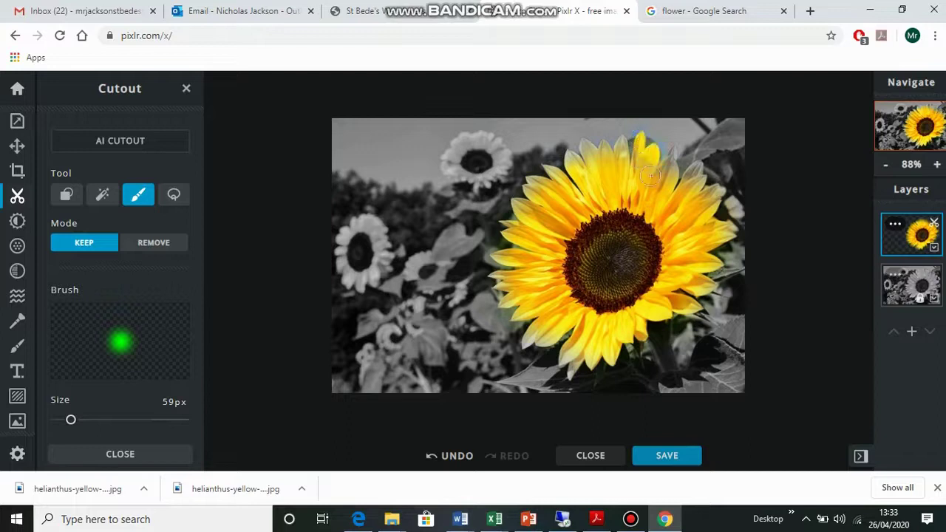
pyautogui.click(935, 298)
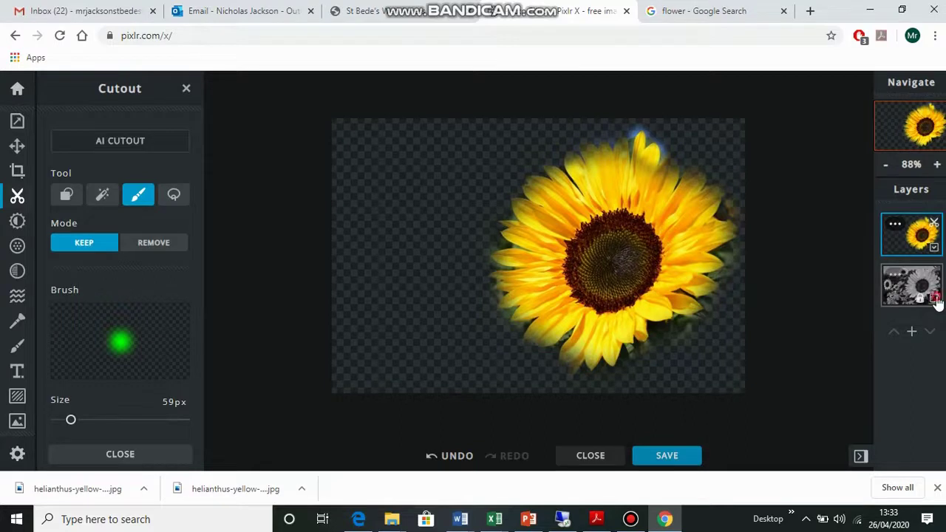
pyautogui.click(935, 299)
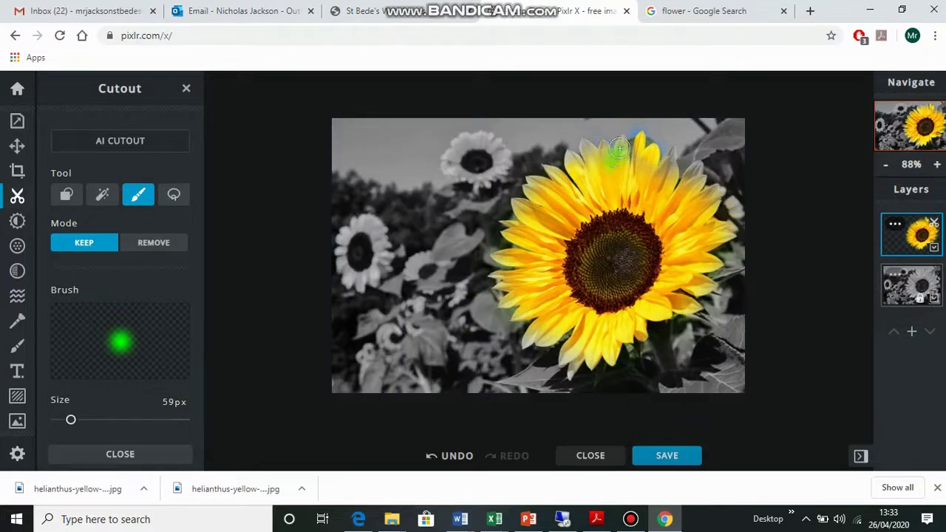
# Step: Keep the remaining upper, top-right and left petals in colour with further brush strokes
pyautogui.moveTo(619, 148)
pyautogui.mouseDown()
pyautogui.moveTo(584, 144)
pyautogui.moveTo(590, 168)
pyautogui.moveTo(570, 159)
pyautogui.moveTo(575, 190)
pyautogui.moveTo(551, 176)
pyautogui.moveTo(578, 204)
pyautogui.moveTo(617, 201)
pyautogui.moveTo(550, 212)
pyautogui.moveTo(528, 197)
pyautogui.moveTo(552, 187)
pyautogui.mouseUp()
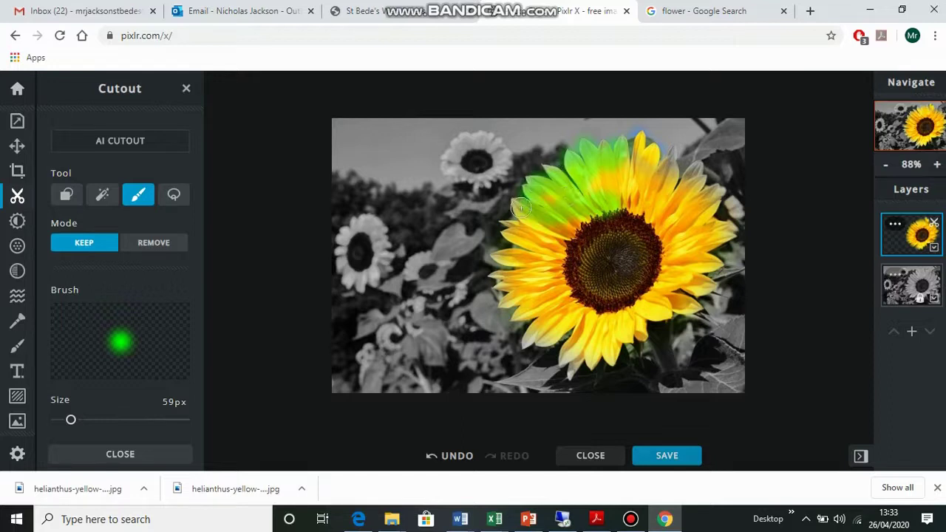
pyautogui.moveTo(517, 201)
pyautogui.mouseDown()
pyautogui.moveTo(541, 230)
pyautogui.moveTo(529, 260)
pyautogui.moveTo(505, 263)
pyautogui.moveTo(501, 256)
pyautogui.moveTo(557, 266)
pyautogui.moveTo(527, 279)
pyautogui.moveTo(500, 276)
pyautogui.moveTo(547, 270)
pyautogui.moveTo(551, 282)
pyautogui.moveTo(499, 285)
pyautogui.moveTo(518, 289)
pyautogui.moveTo(508, 303)
pyautogui.moveTo(538, 300)
pyautogui.moveTo(525, 310)
pyautogui.moveTo(552, 311)
pyautogui.moveTo(531, 340)
pyautogui.moveTo(602, 314)
pyautogui.moveTo(596, 334)
pyautogui.moveTo(588, 361)
pyautogui.mouseUp()
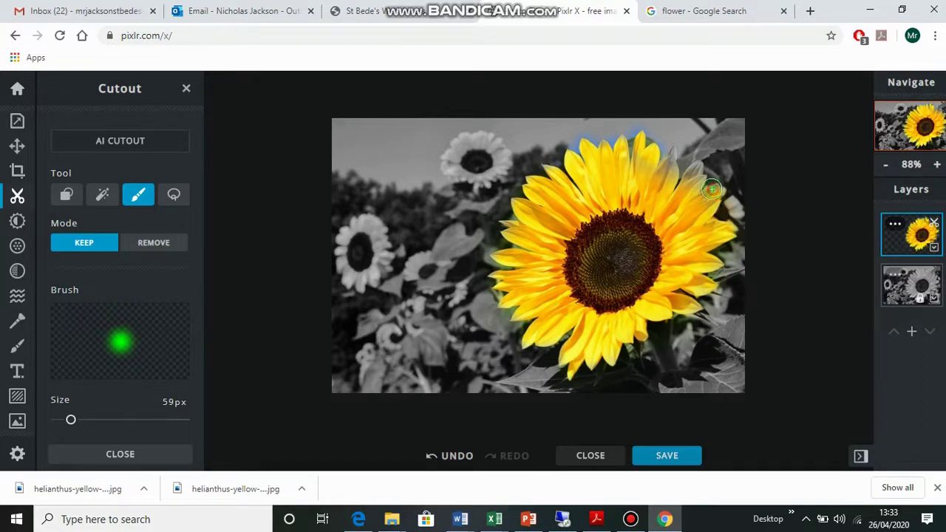
pyautogui.moveTo(696, 169); pyautogui.dragTo(691, 181)
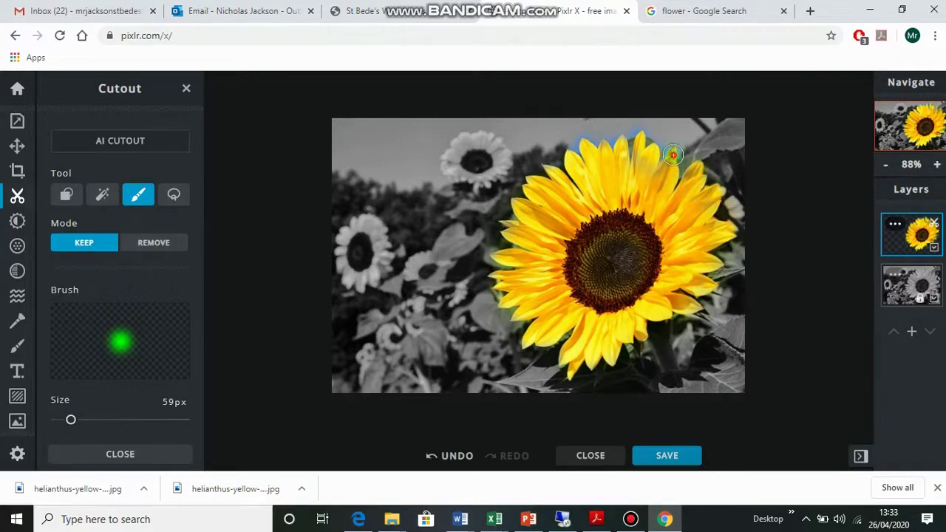
pyautogui.moveTo(622, 153)
pyautogui.mouseDown()
pyautogui.moveTo(603, 193)
pyautogui.moveTo(575, 200)
pyautogui.moveTo(595, 182)
pyautogui.moveTo(653, 172)
pyautogui.moveTo(642, 163)
pyautogui.moveTo(681, 173)
pyautogui.mouseUp()
pyautogui.moveTo(612, 162)
pyautogui.mouseDown()
pyautogui.moveTo(573, 212)
pyautogui.moveTo(592, 187)
pyautogui.moveTo(583, 183)
pyautogui.moveTo(543, 254)
pyautogui.moveTo(588, 235)
pyautogui.moveTo(567, 238)
pyautogui.moveTo(591, 333)
pyautogui.moveTo(567, 355)
pyautogui.mouseUp()
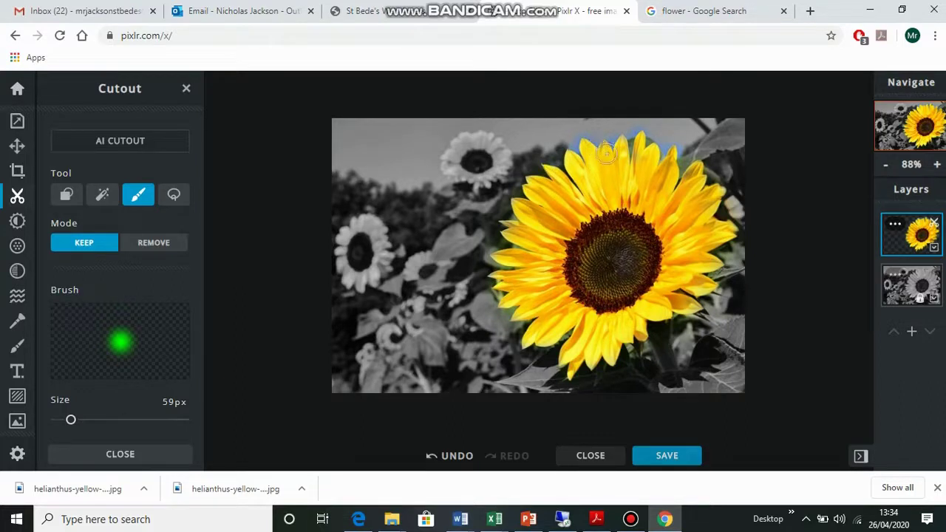
# Step: Switch the Cutout to Remove mode and erase stray colour at the flower's top edge with an 8px brush
pyautogui.click(138, 249)
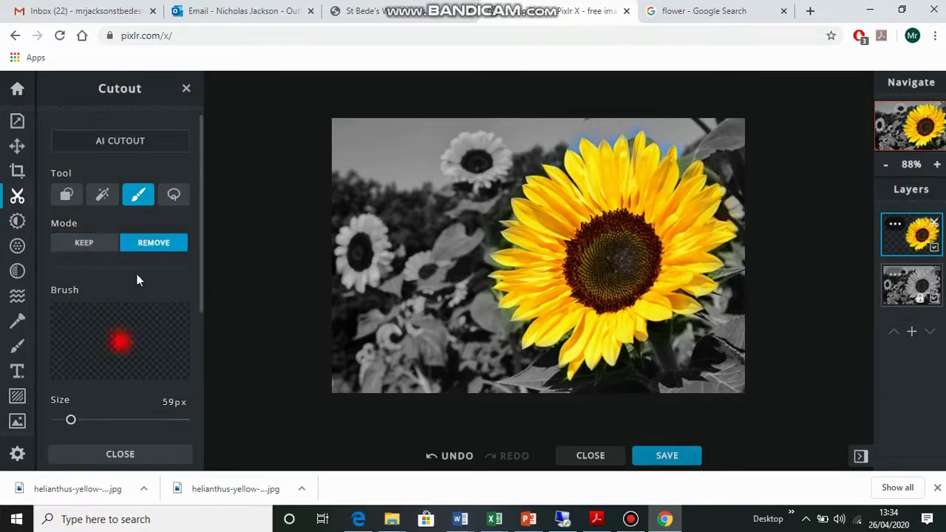
pyautogui.scroll(1, 658, 158)
pyautogui.scroll(4, 658, 158)
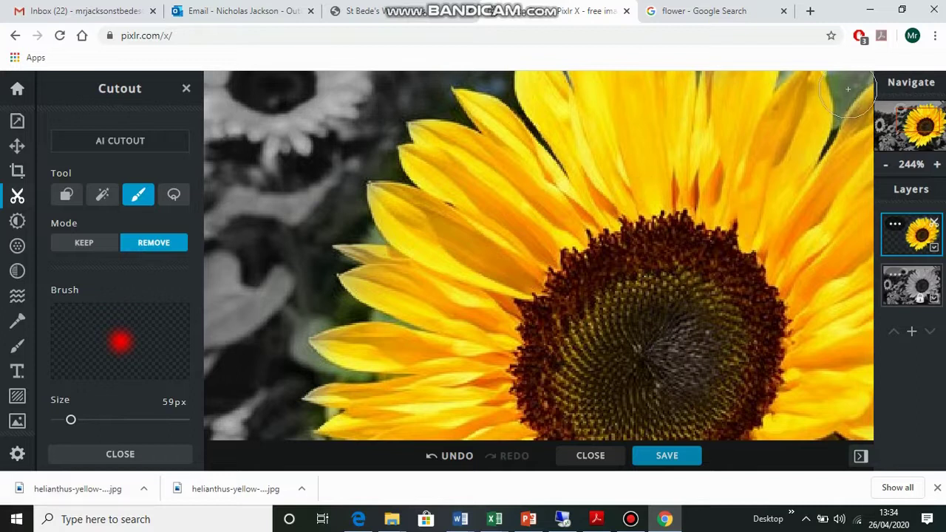
pyautogui.click(58, 420)
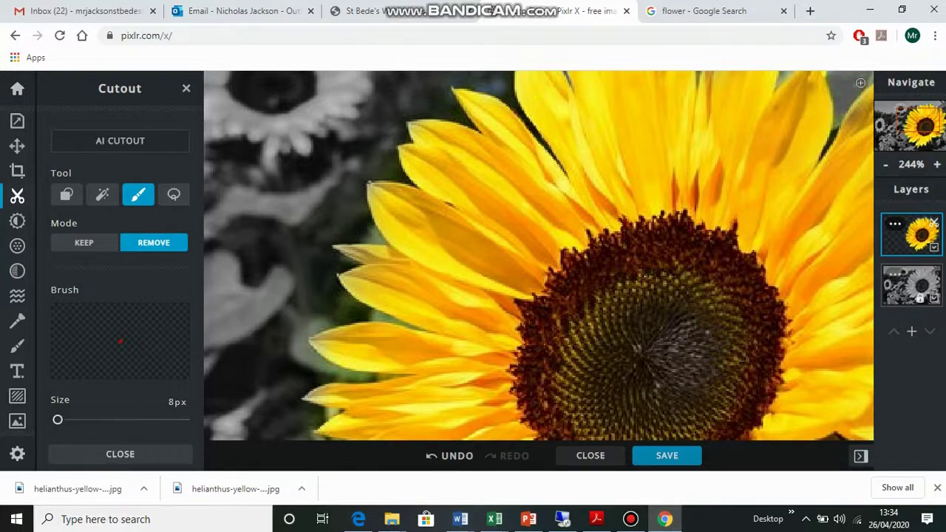
pyautogui.scroll(-4, 860, 82)
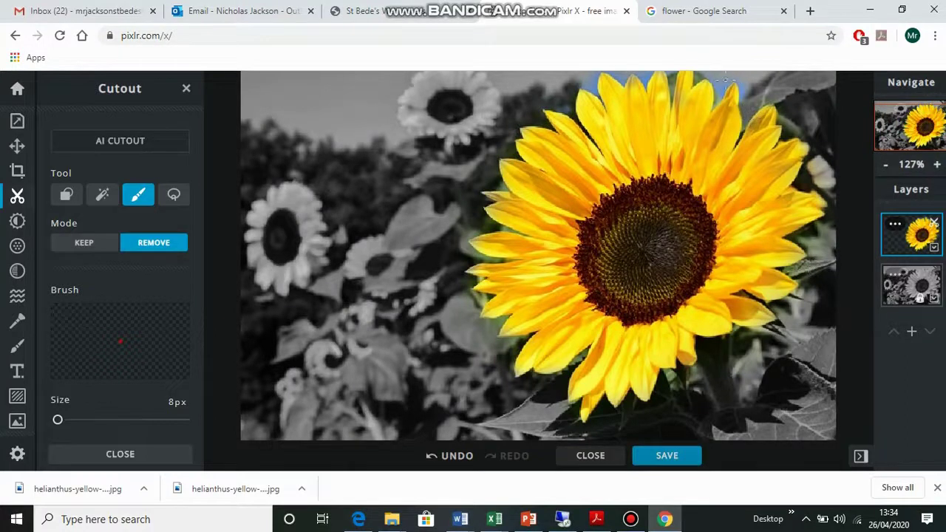
pyautogui.moveTo(718, 79); pyautogui.dragTo(718, 92)
# Step: Enlarge the Remove brush to 27px and erase spill along the left and right of the top edge
pyautogui.click(60, 420)
pyautogui.moveTo(60, 419); pyautogui.dragTo(64, 420)
pyautogui.moveTo(716, 82); pyautogui.dragTo(720, 92)
pyautogui.moveTo(699, 80); pyautogui.dragTo(644, 74)
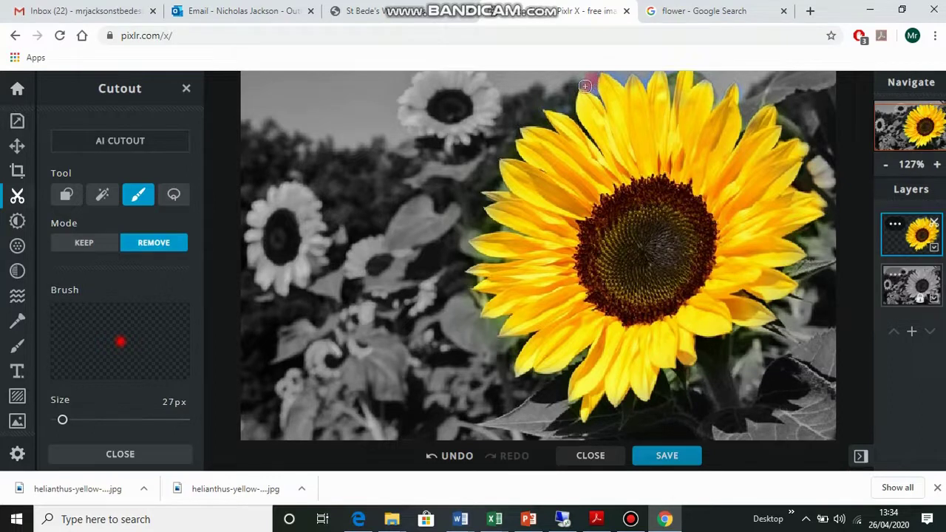
pyautogui.moveTo(593, 85)
pyautogui.mouseDown()
pyautogui.moveTo(617, 75)
pyautogui.moveTo(647, 84)
pyautogui.moveTo(595, 93)
pyautogui.moveTo(672, 74)
pyautogui.moveTo(719, 99)
pyautogui.mouseUp()
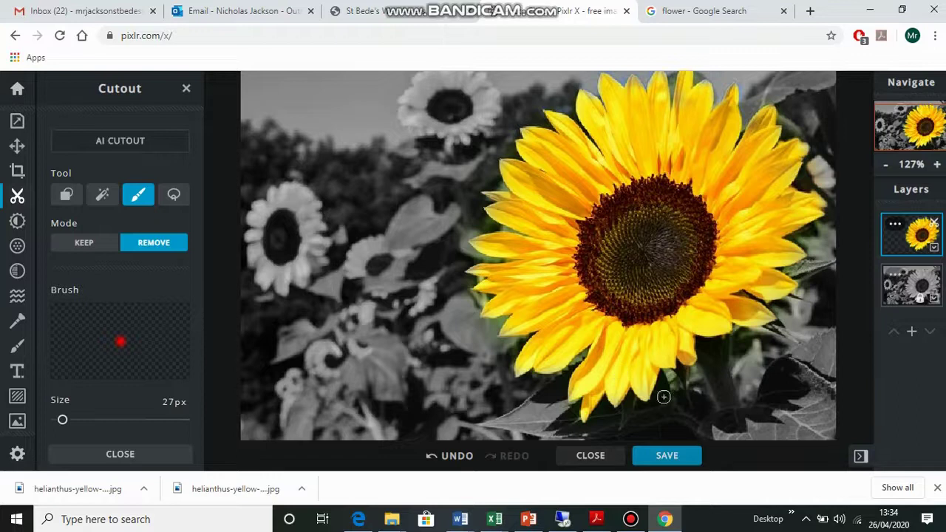
pyautogui.click(630, 518)
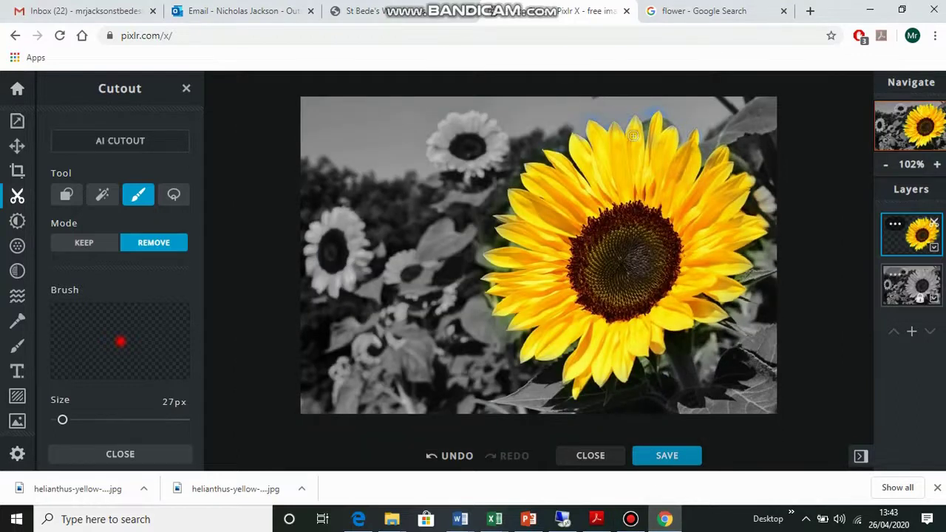